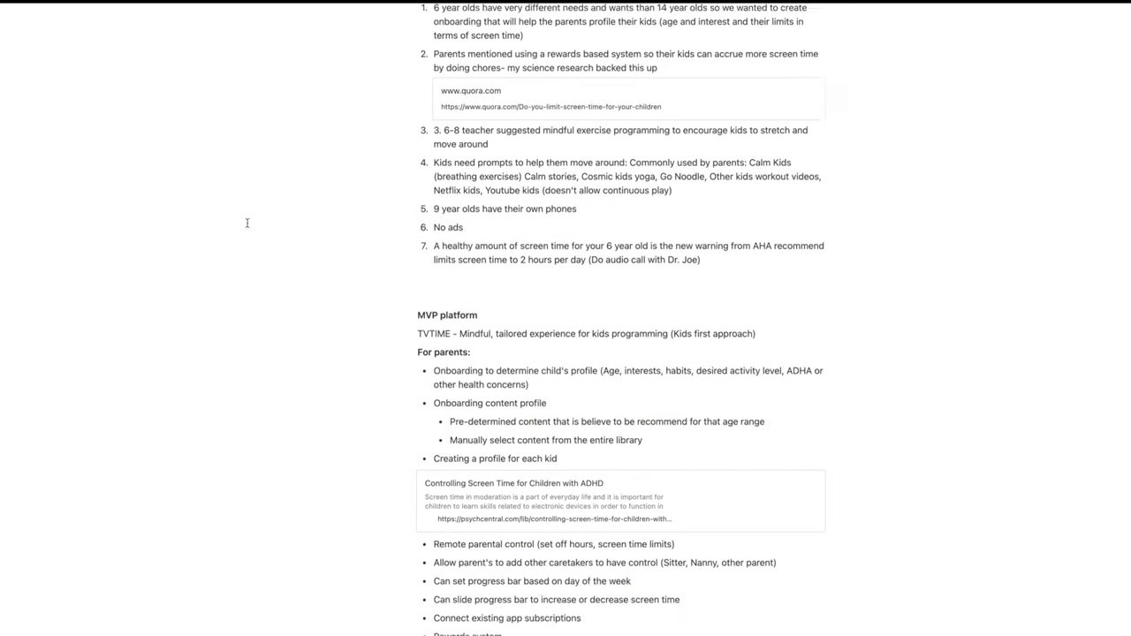
pyautogui.scroll(-1, 246, 223)
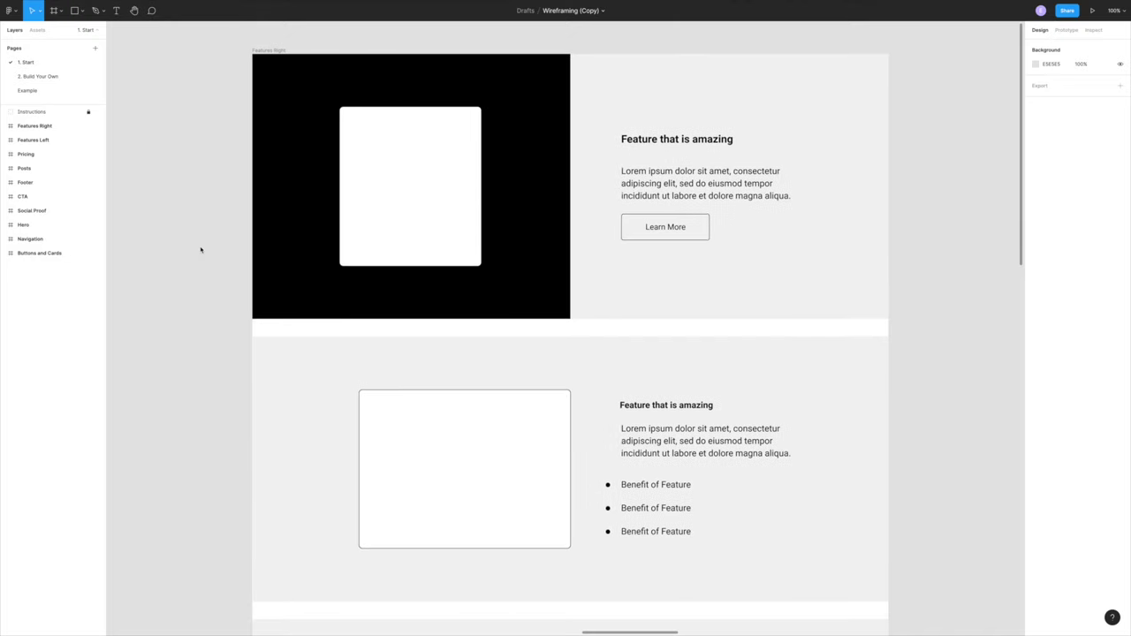
pyautogui.scroll(-3, 201, 250)
# - Scroll down and right on the Wireframes canvas to view the 16:9 image placeholder in Frame 1
pyautogui.hscroll(10, 202, 247)
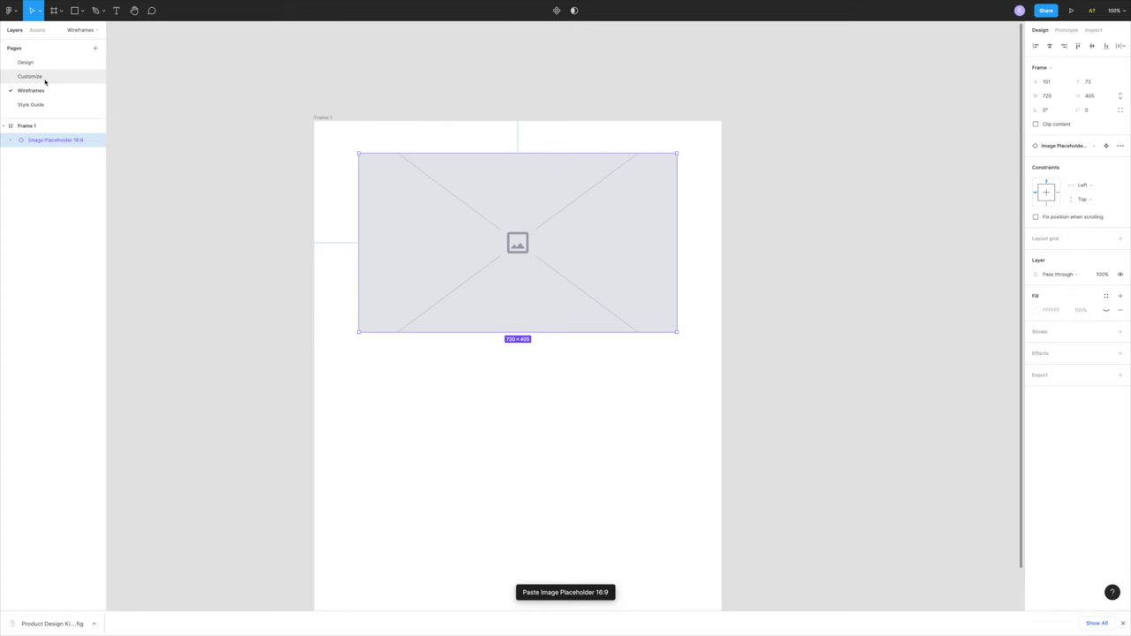
# - Visit the kit's Customize page, return to the Wireframes page, and clear the canvas selection
pyautogui.click(45, 78)
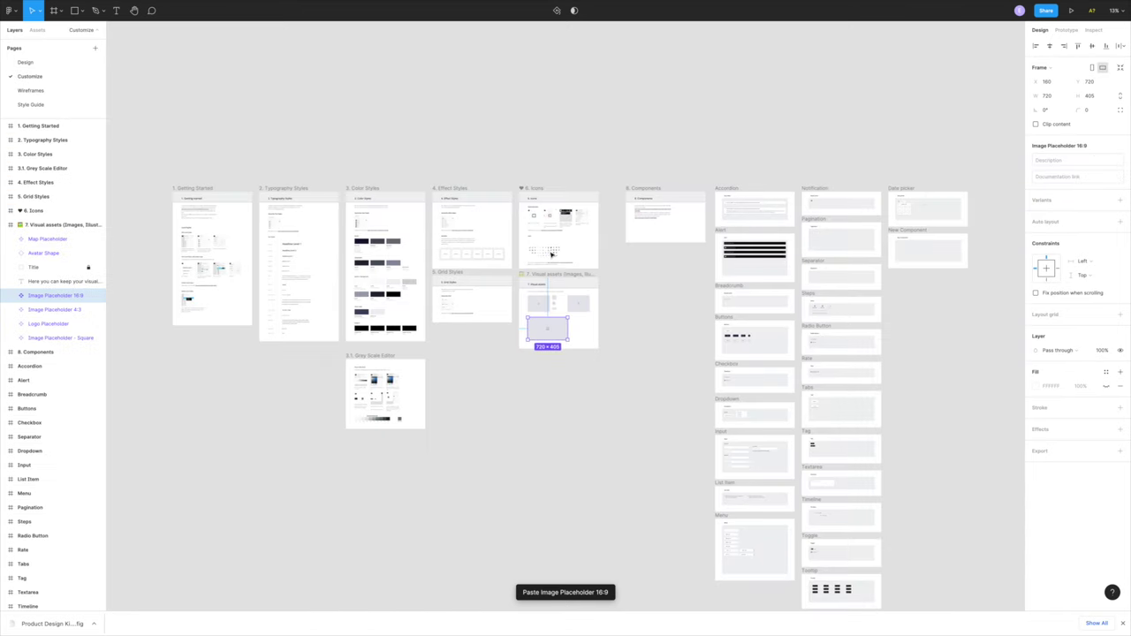
pyautogui.hscroll(3, 551, 253)
pyautogui.click(41, 91)
pyautogui.click(300, 93)
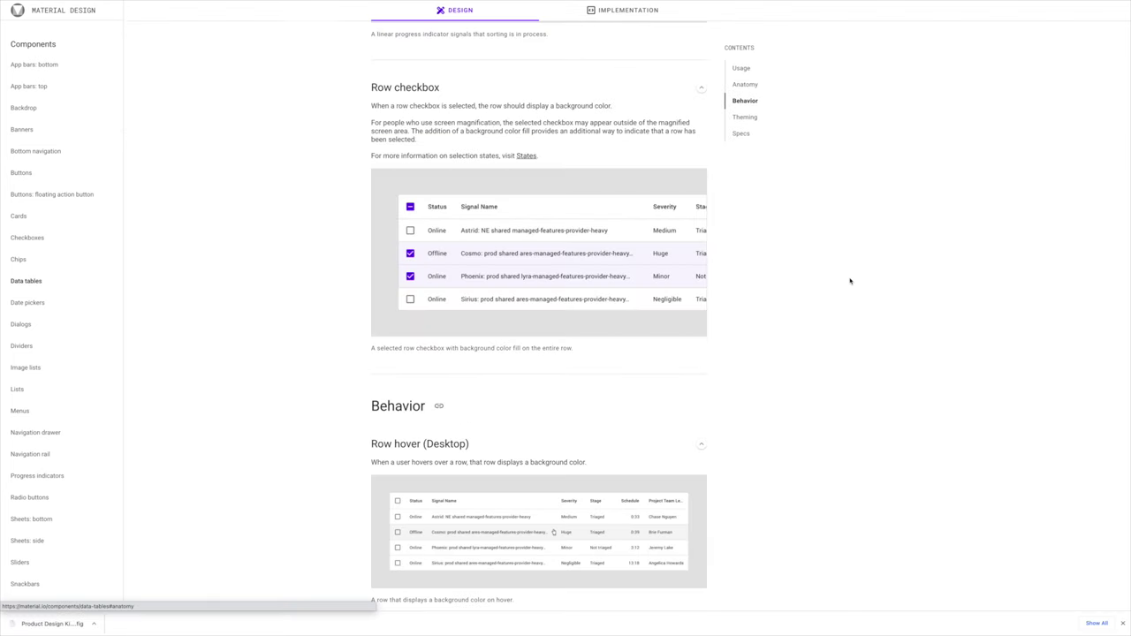
# - Scroll down through the Material Design Data tables guidelines
pyautogui.scroll(-3, 850, 280)
pyautogui.scroll(-3, 850, 281)
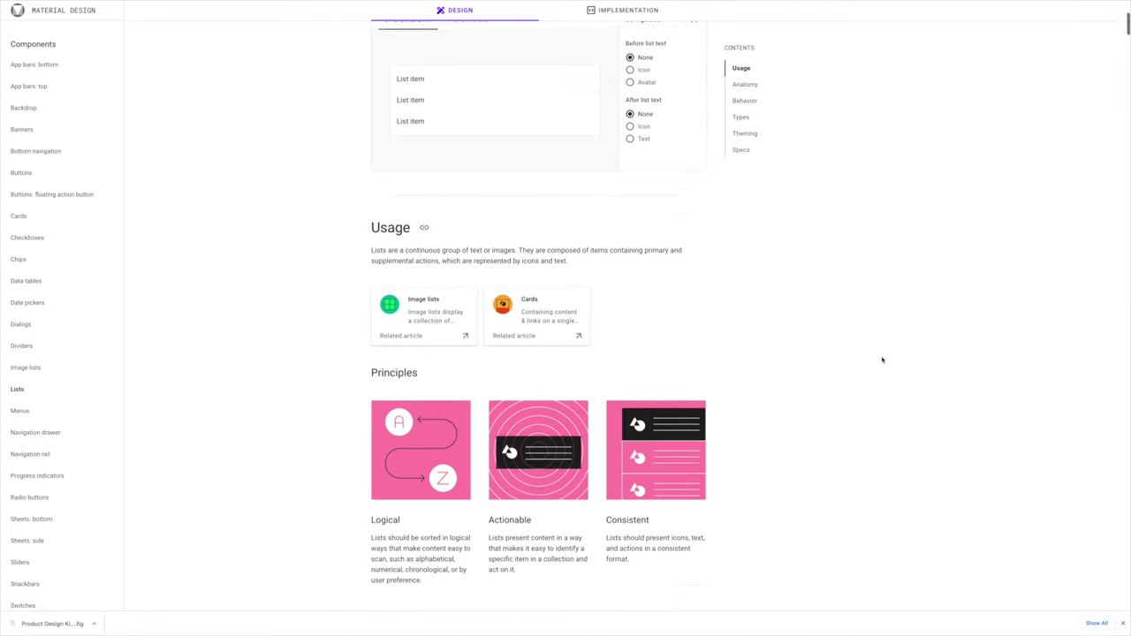
pyautogui.scroll(-6, 881, 359)
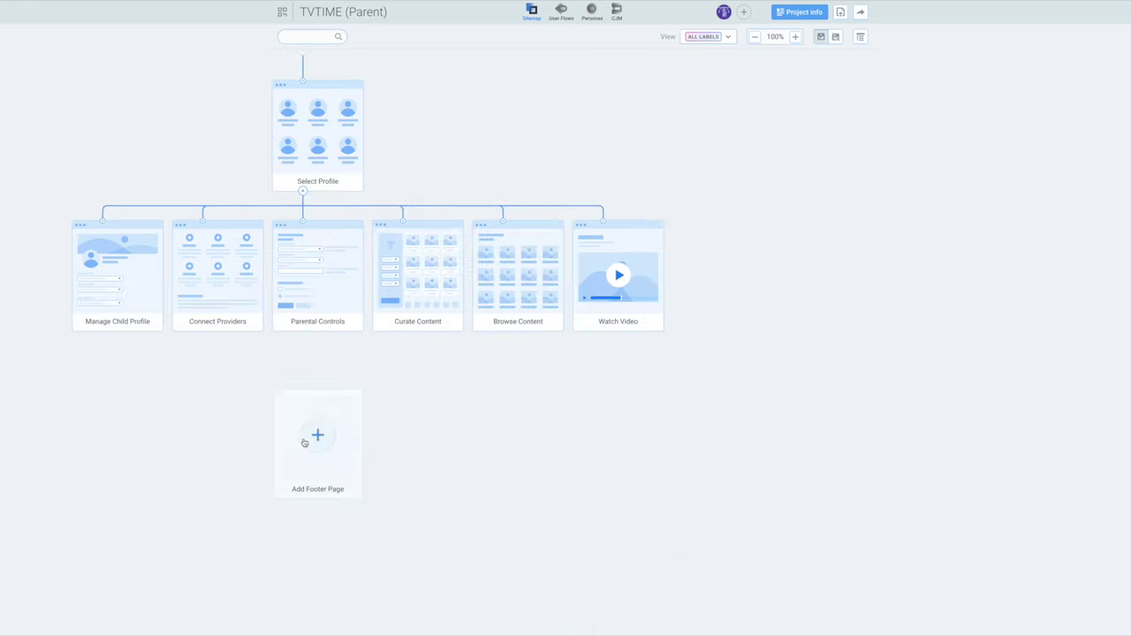
# - Add a new footer page with the Account cover to the TVTIME (Parent) sitemap
pyautogui.click(306, 438)
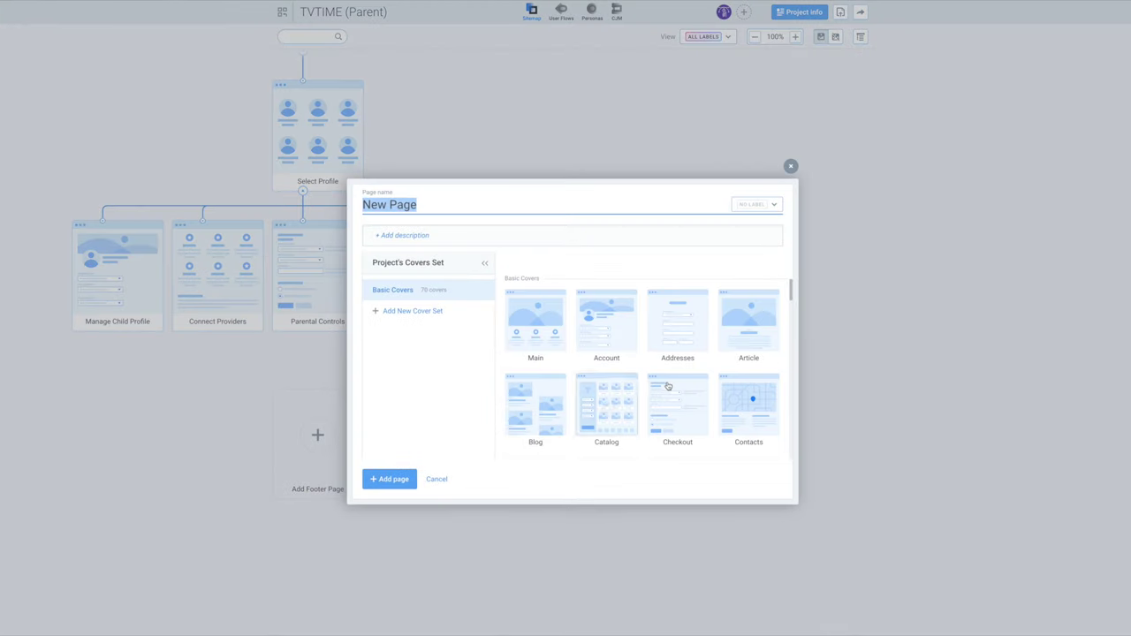
pyautogui.scroll(-1, 668, 386)
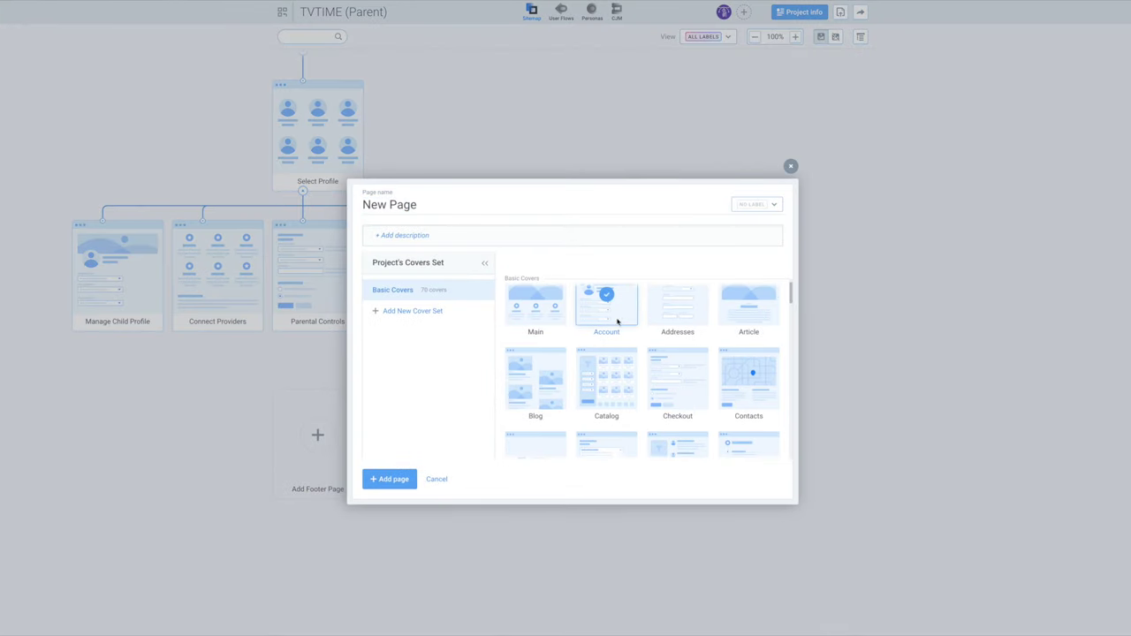
pyautogui.click(405, 480)
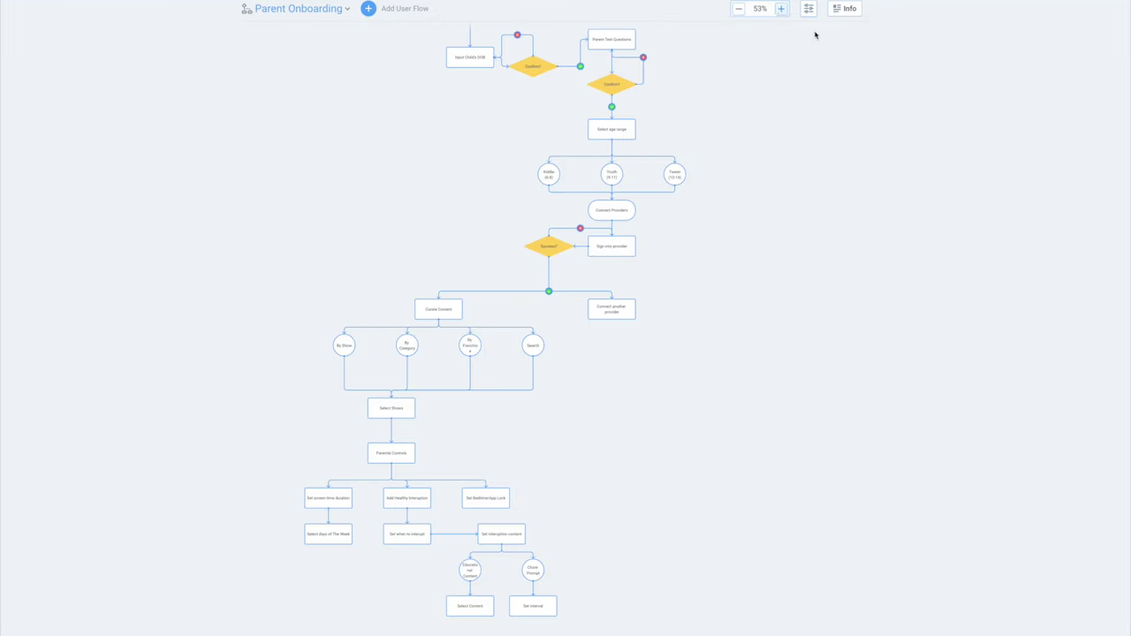
# - Zoom the Parent Onboarding user flow from 53% to 92%
pyautogui.click(780, 10)
pyautogui.click(780, 9)
pyautogui.click(780, 9)
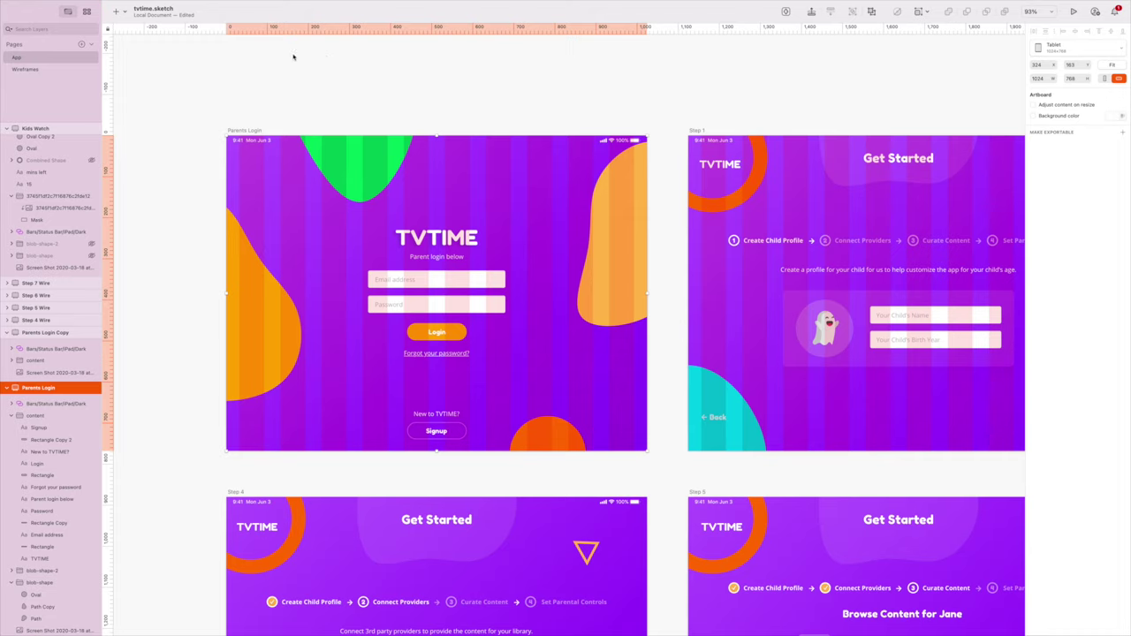
# - Scroll across the Step 1–6 artboards and down to the Kids Watch and Kids Video Ends artboards
pyautogui.scroll(-2, 159, 86)
pyautogui.hscroll(2, 159, 85)
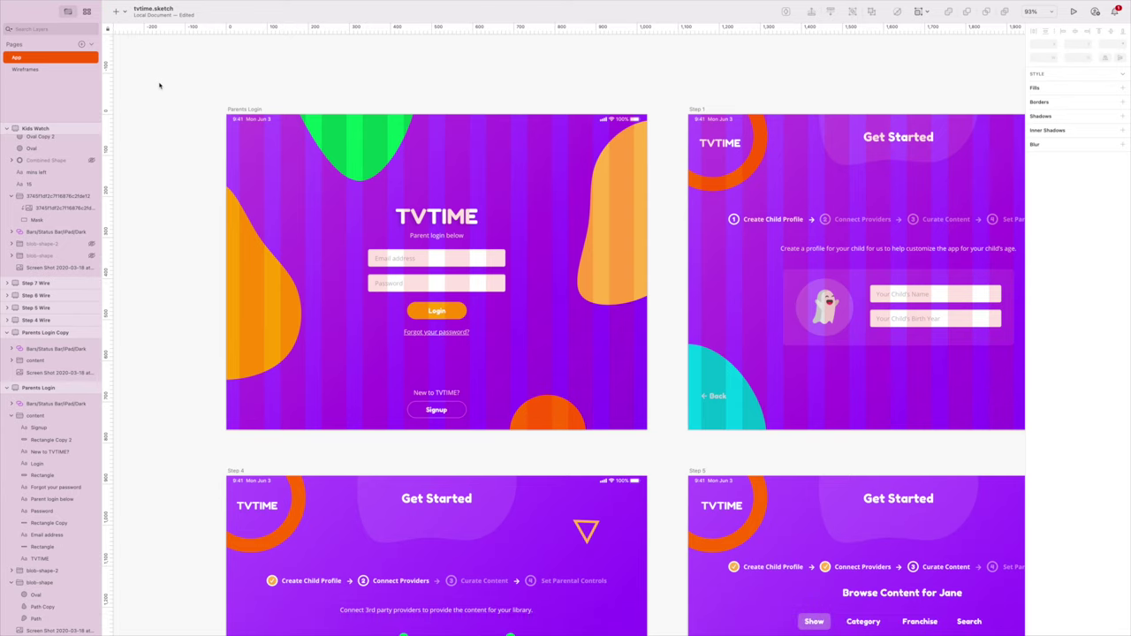
pyautogui.hscroll(10, 159, 86)
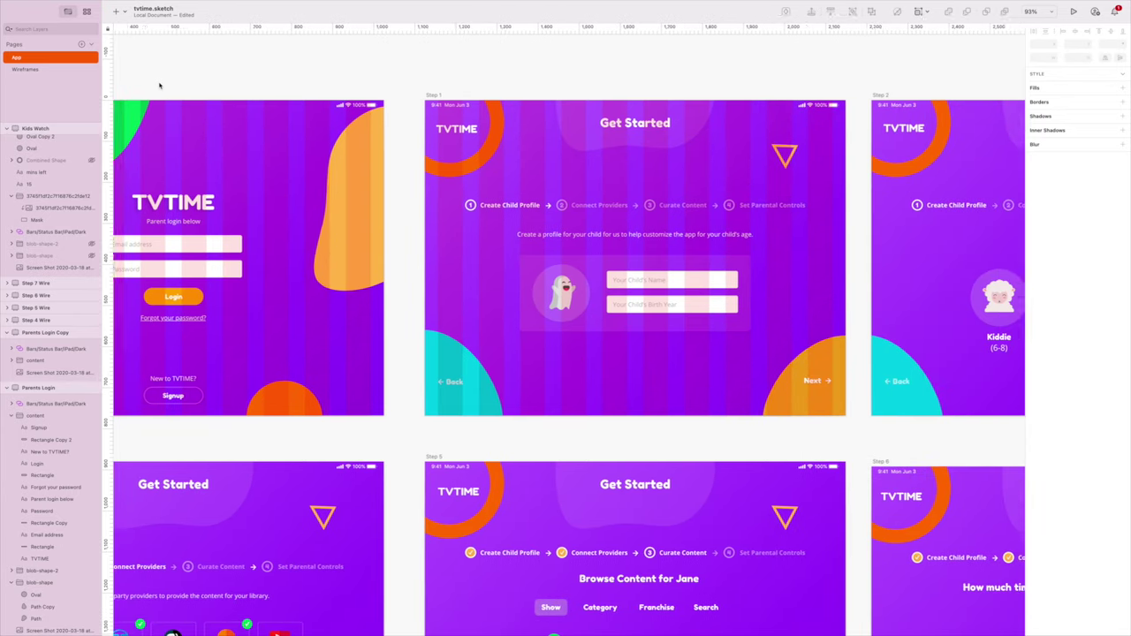
pyautogui.hscroll(6, 411, 98)
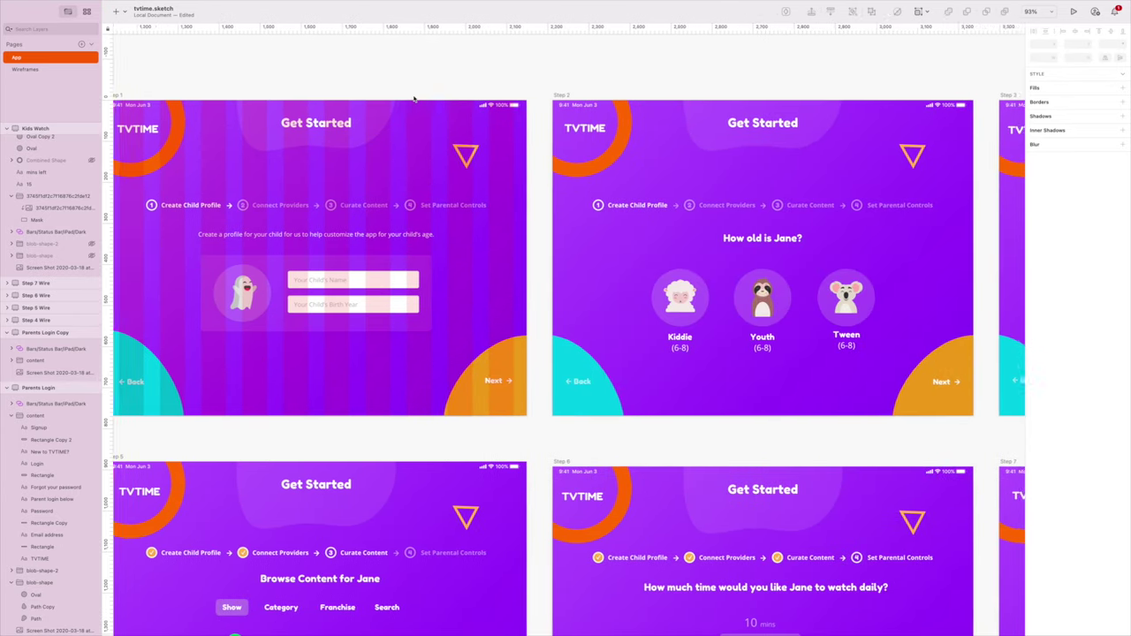
pyautogui.hscroll(7, 412, 98)
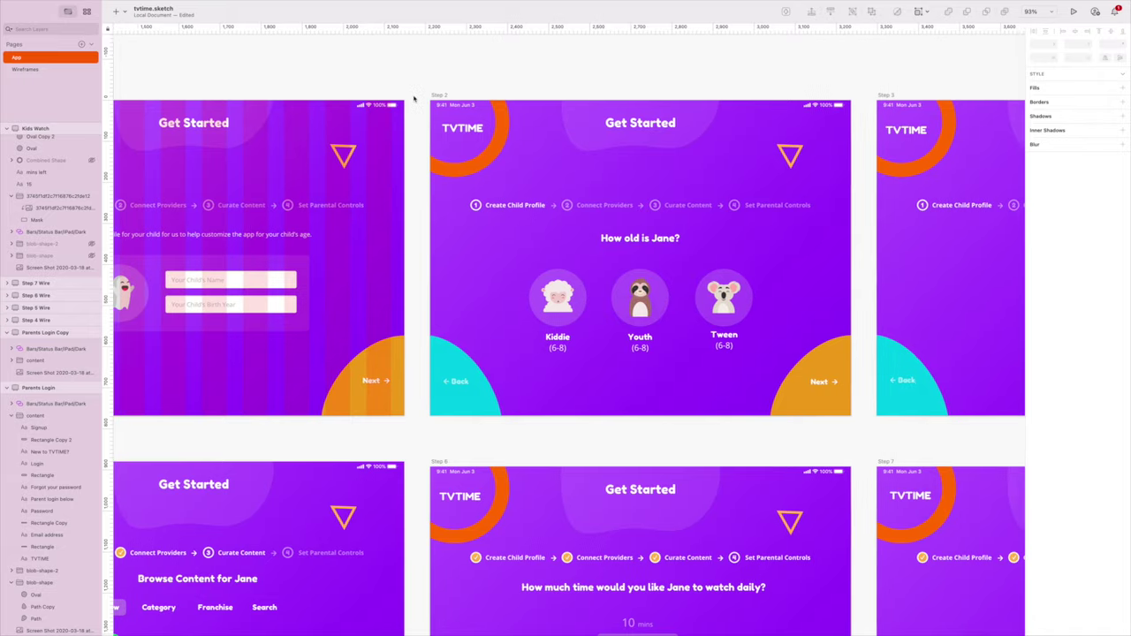
pyautogui.hscroll(3, 412, 98)
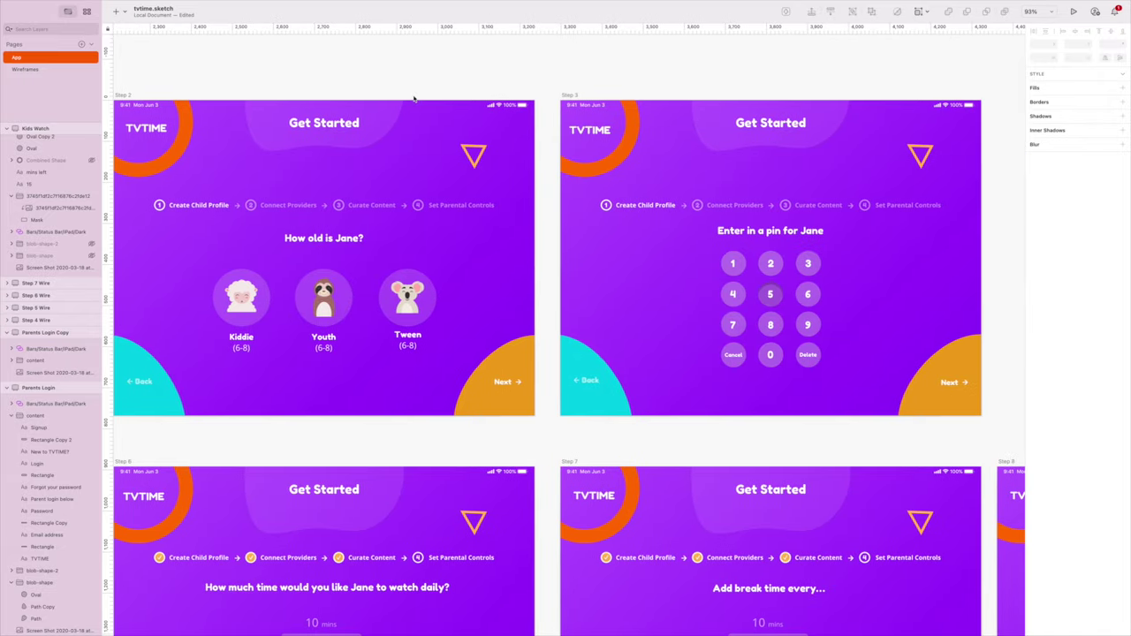
pyautogui.scroll(-2, 413, 98)
pyautogui.scroll(-3, 412, 98)
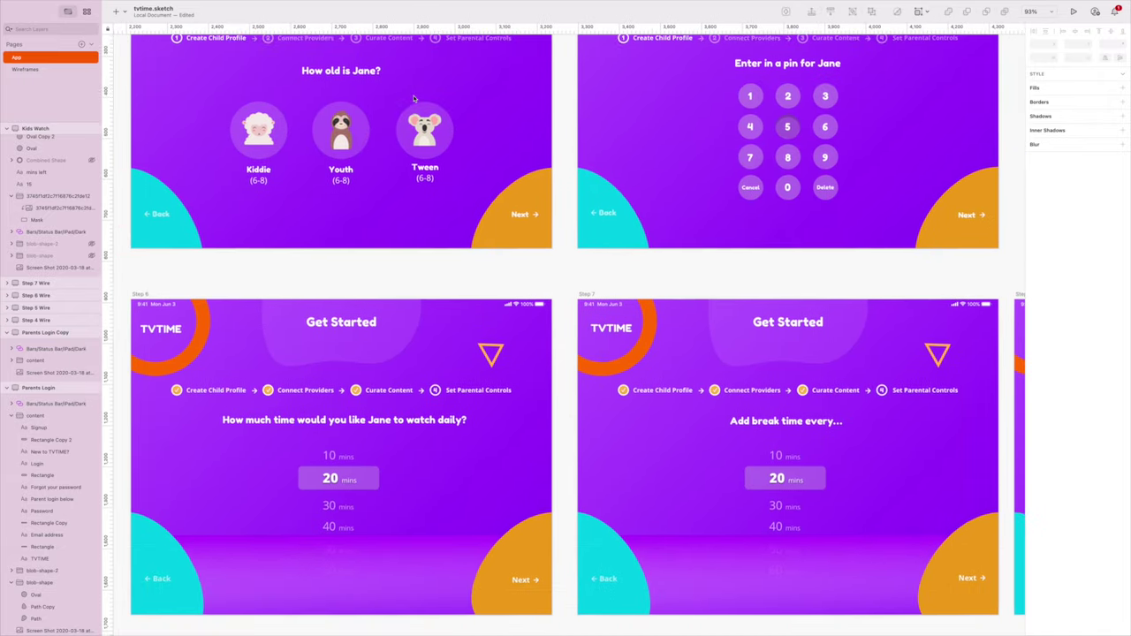
pyautogui.hscroll(-5, 412, 98)
pyautogui.hscroll(-12, 413, 98)
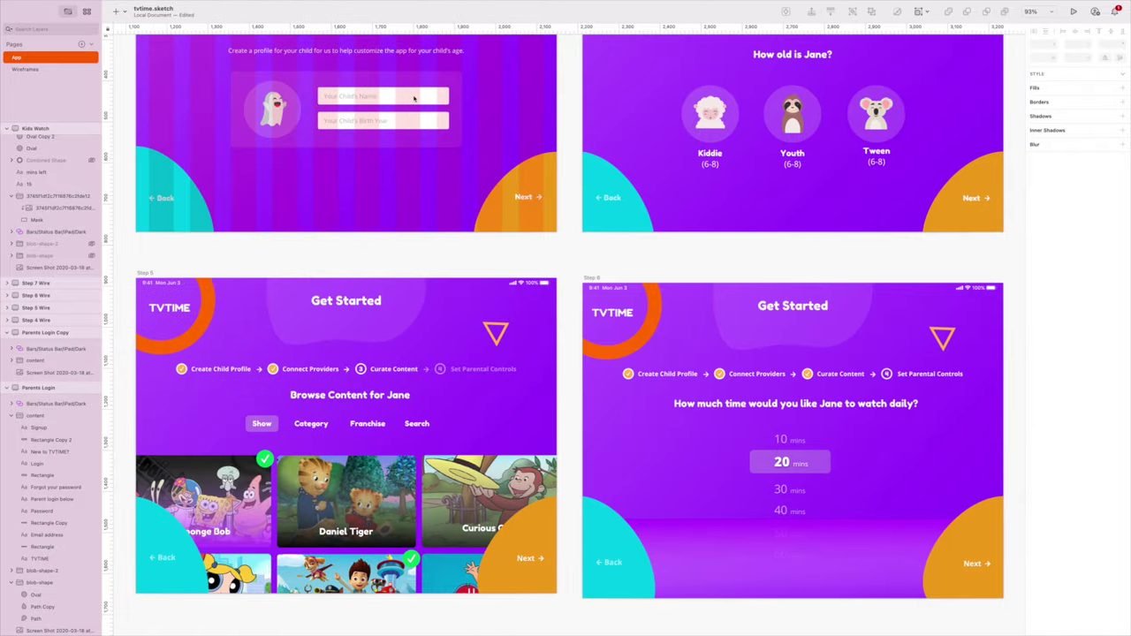
pyautogui.hscroll(-9, 412, 98)
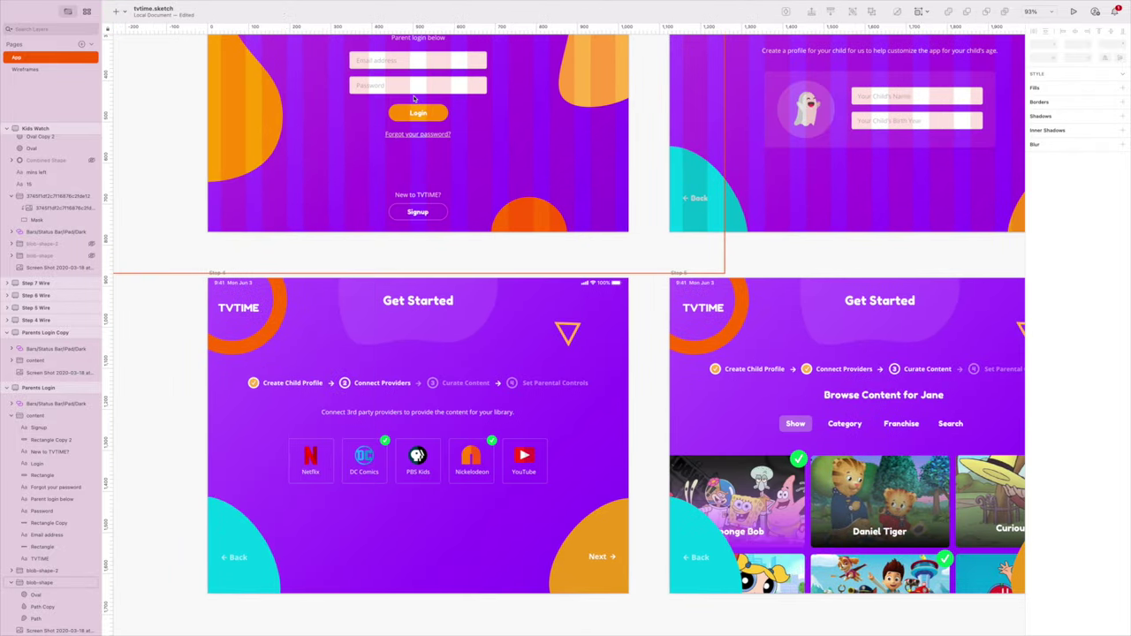
pyautogui.scroll(-2, 164, 290)
pyautogui.scroll(-8, 165, 291)
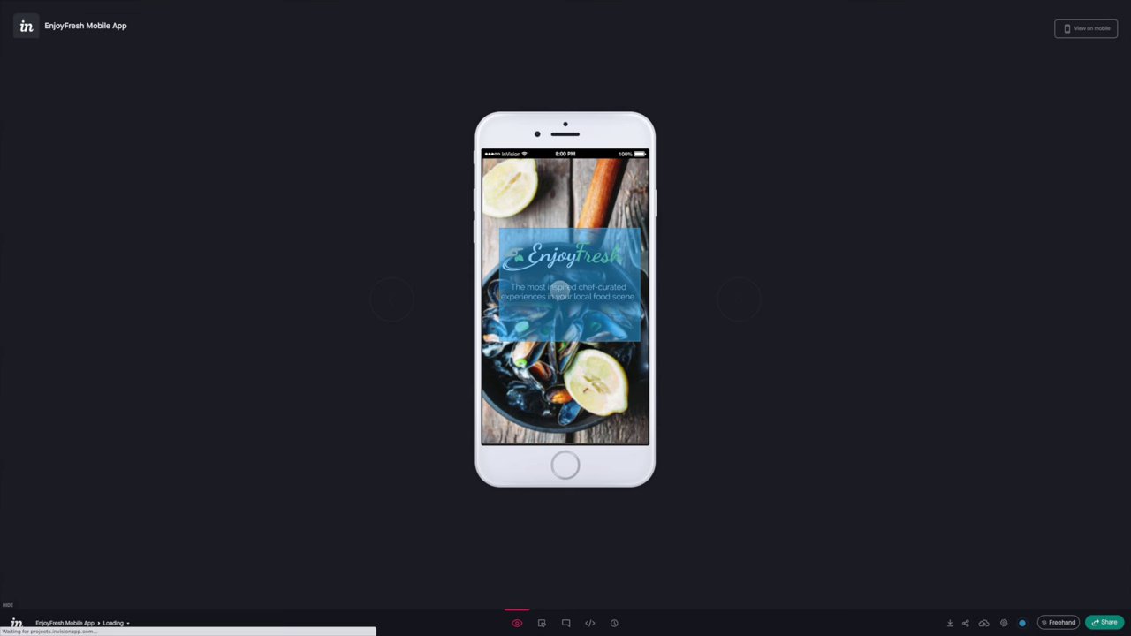
# - Go from walkthrough and sign-in to the dish's location map, then dismiss the order confirmation
pyautogui.click(562, 390)
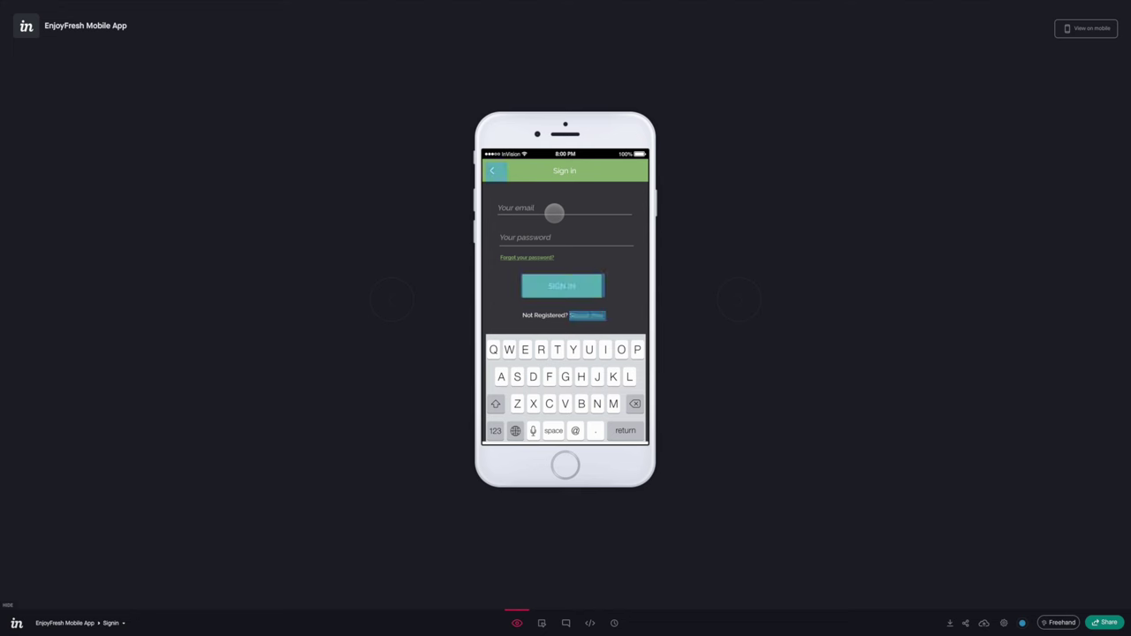
pyautogui.click(562, 281)
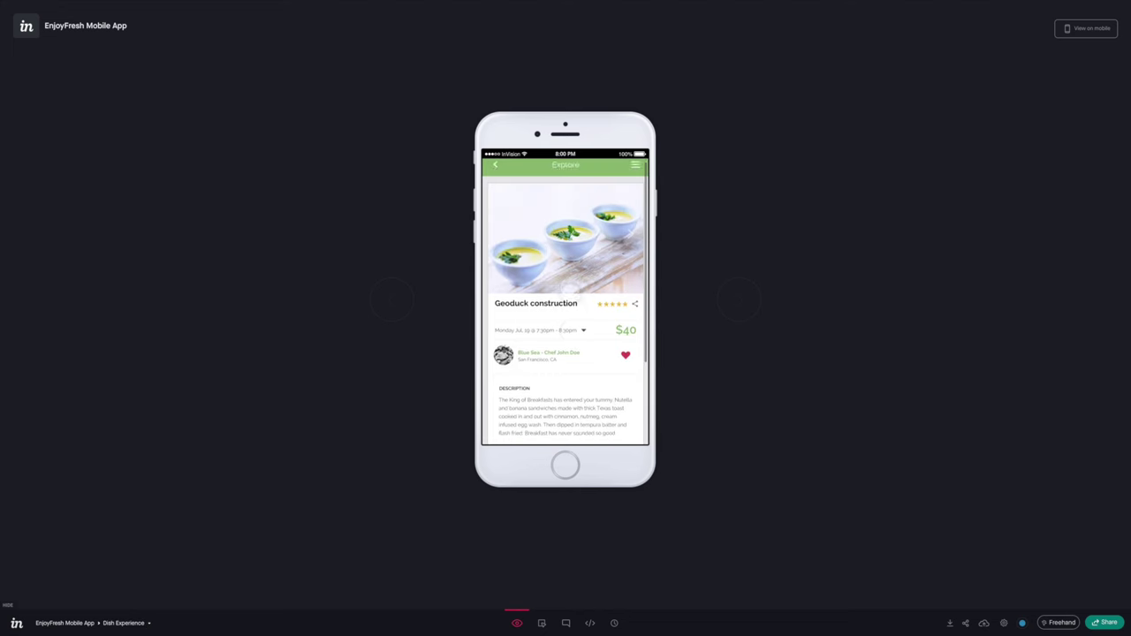
pyautogui.scroll(-3, 570, 287)
pyautogui.click(559, 346)
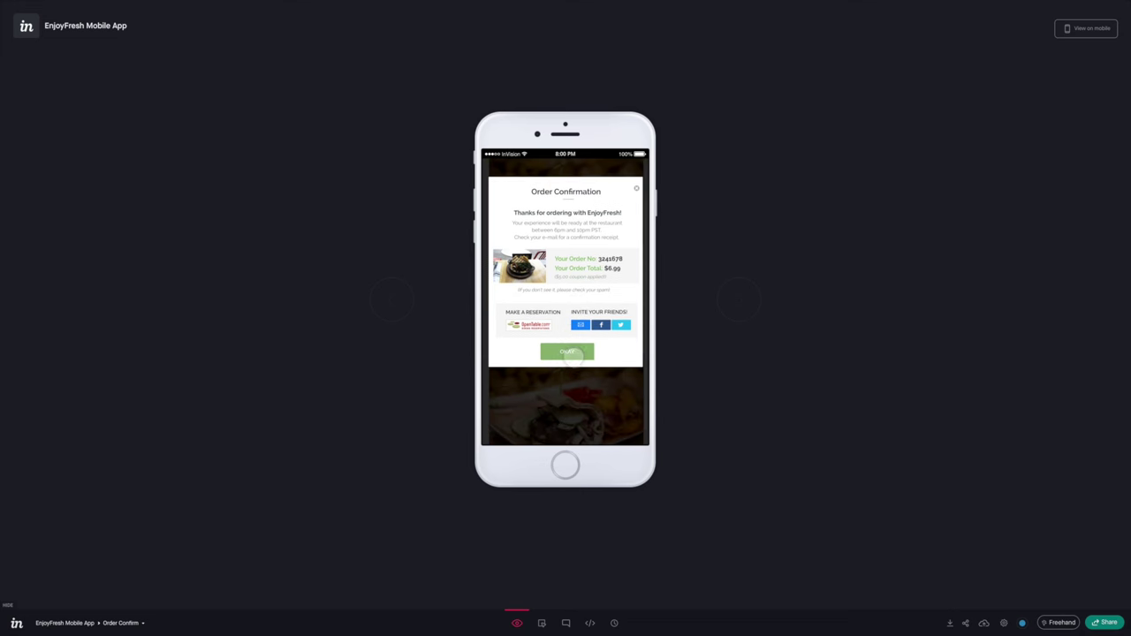
pyautogui.click(568, 352)
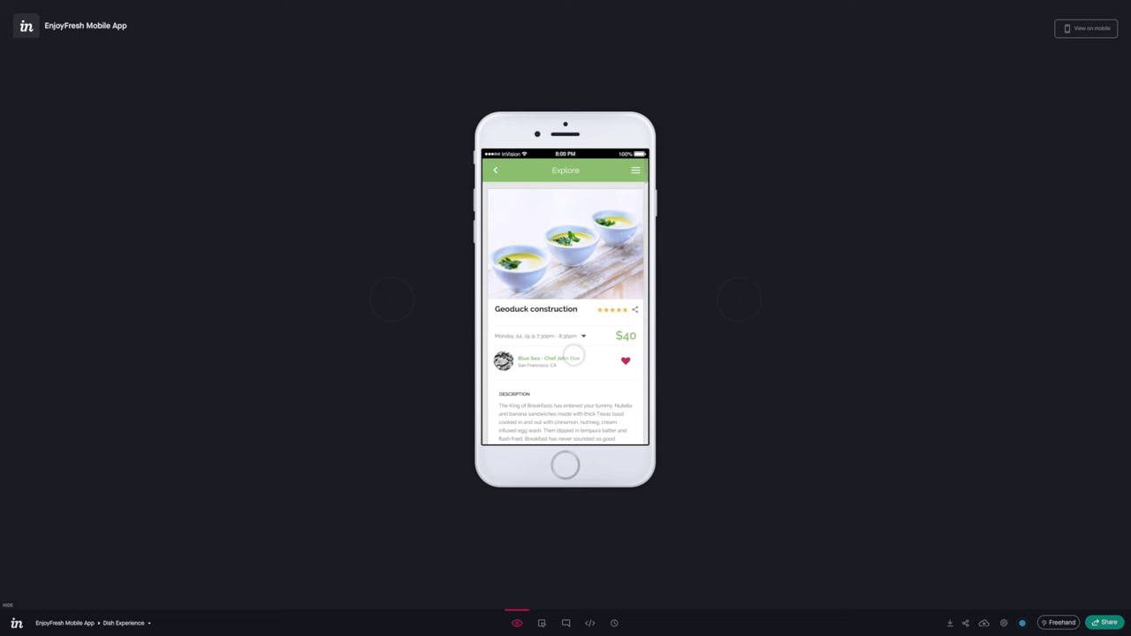